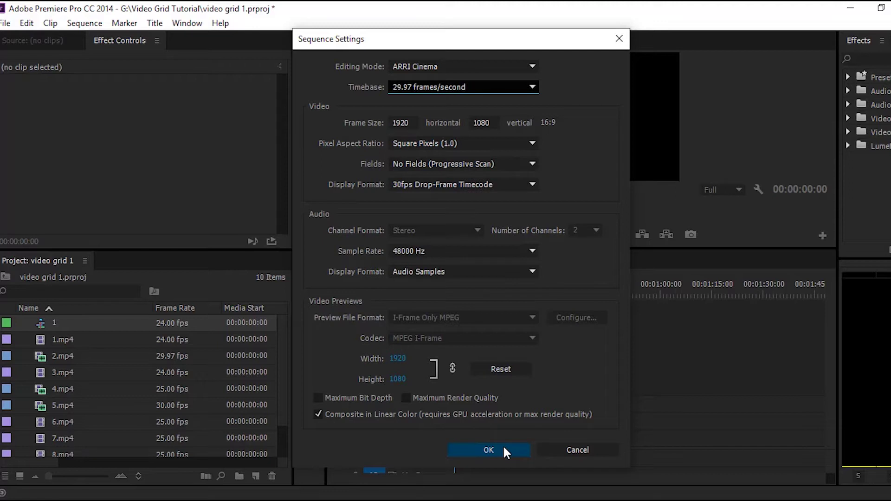
Confirm the sequence settings of 1920×1080 frame size at 29.97 fps
left_click(504, 448)
Place 1.mp4–9.mp4 end to end on V1 and delete their A1 audio clips
scroll(192, 437, "down", 1)
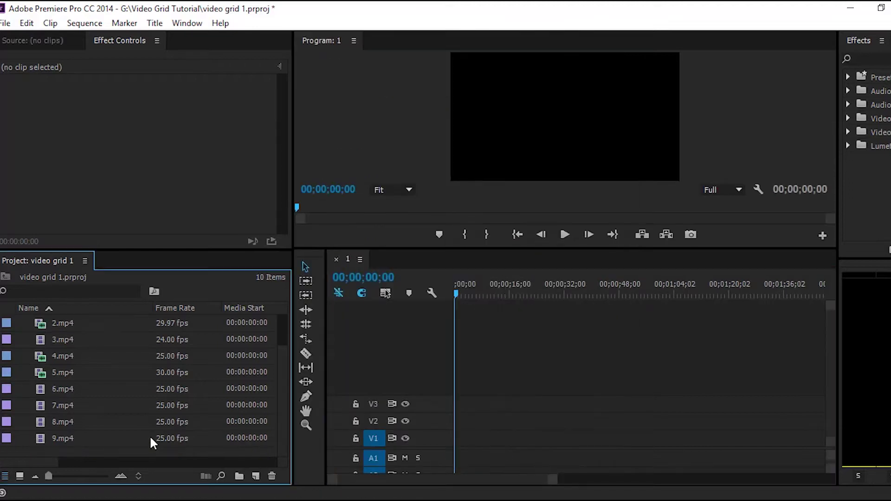
left_click_drag(42, 445, 462, 441)
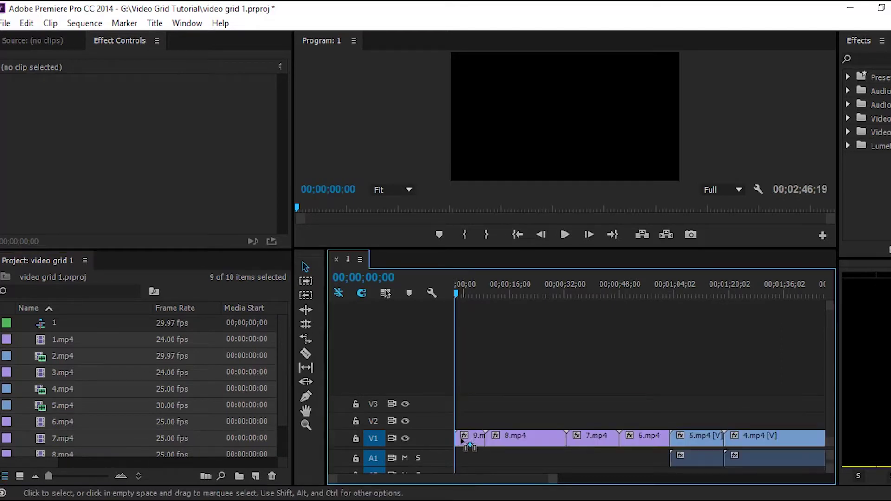
scroll(545, 443, "down", 5)
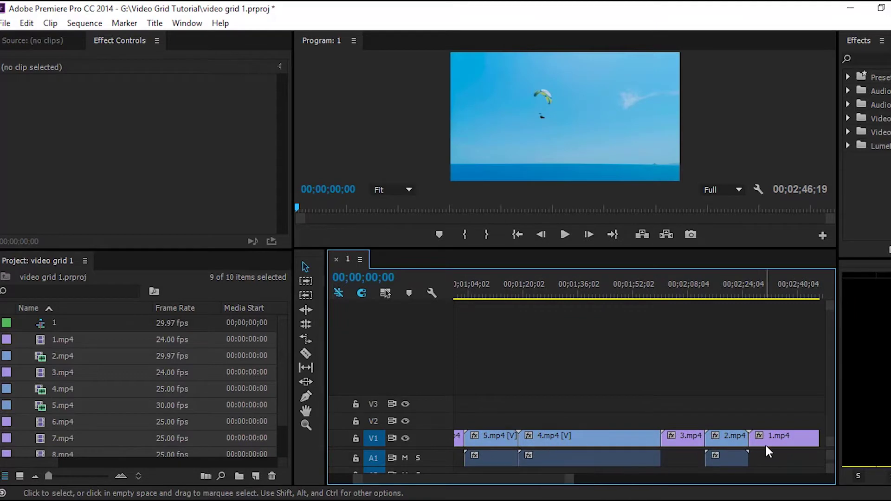
left_click_drag(763, 459, 486, 464)
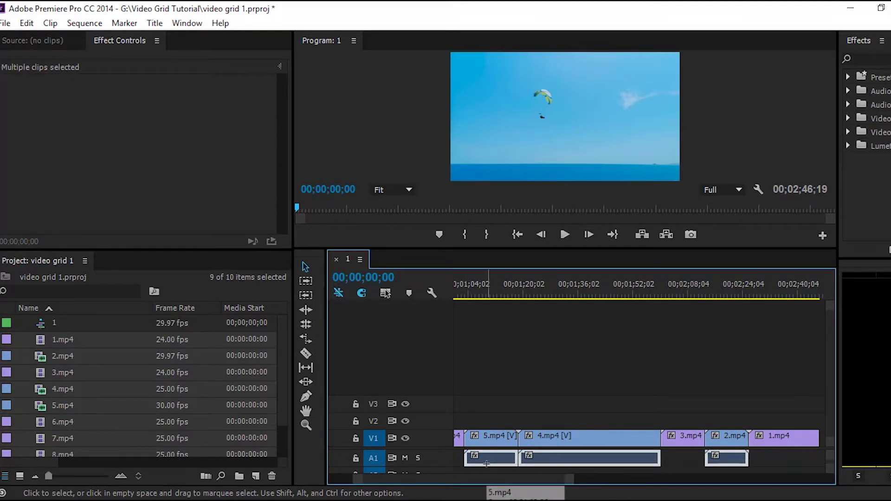
key("Delete")
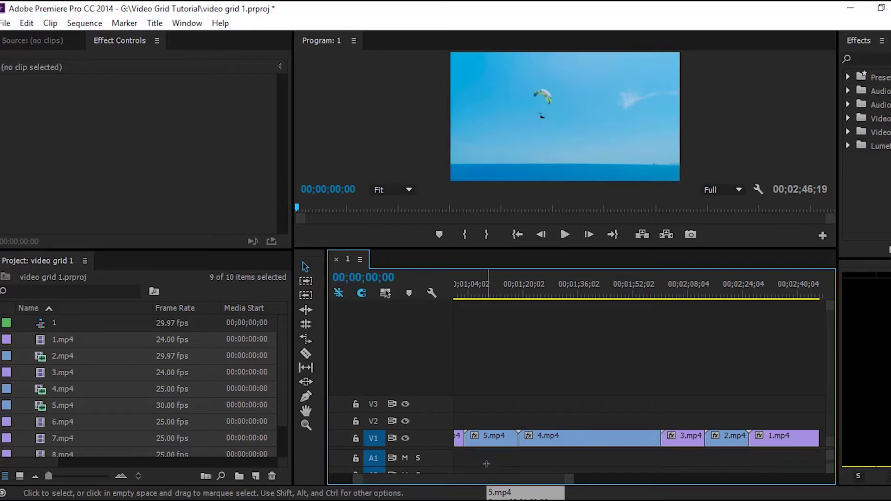
scroll(533, 458, "up", 5)
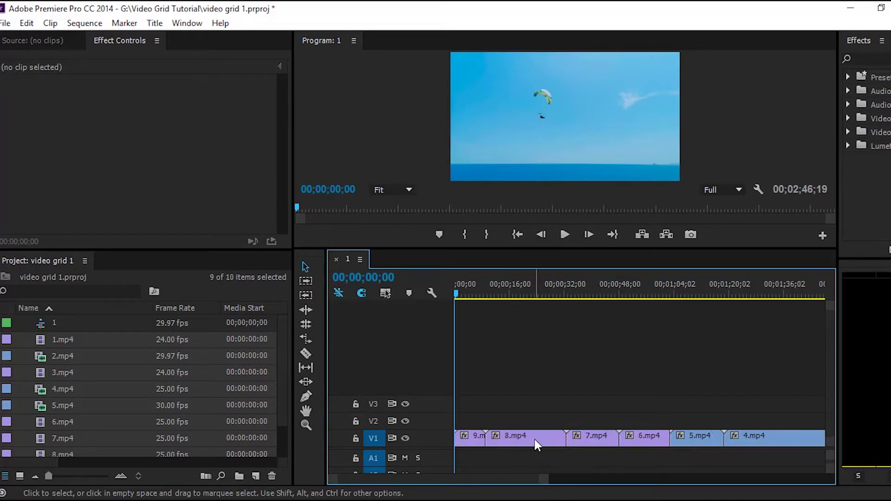
Move 8.mp4 through 4.mp4 onto tracks V2–V6, each starting at zero
left_click(535, 439)
left_click_drag(535, 439, 497, 419)
left_click(592, 440)
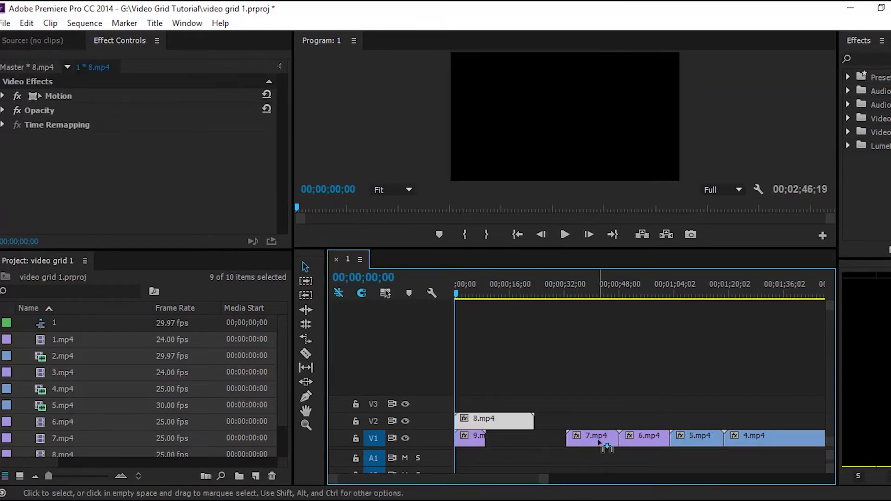
left_click_drag(592, 440, 480, 403)
left_click_drag(649, 436, 484, 385)
left_click_drag(682, 438, 508, 370)
left_click_drag(775, 438, 481, 364)
Move 3.mp4, 2.mp4 and 1.mp4 onto tracks V7, V8 and V9 at the sequence start
scroll(670, 423, "down", 5)
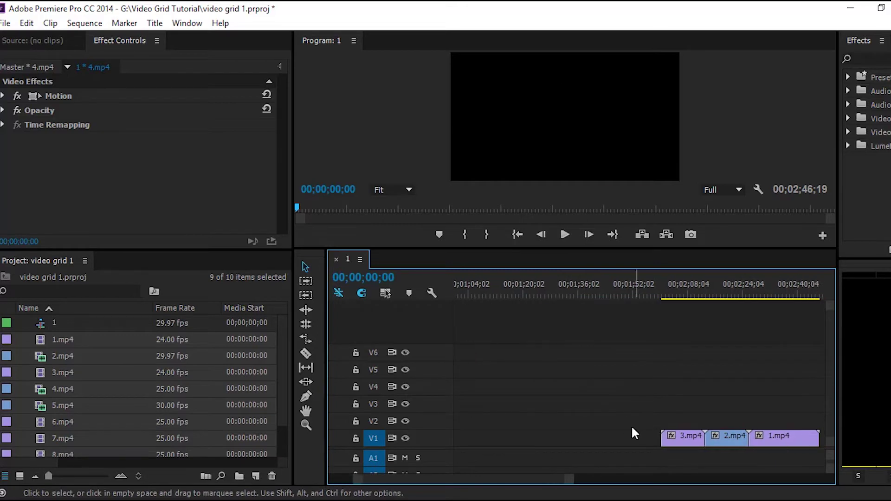
left_click_drag(631, 425, 790, 451)
left_click_drag(686, 439, 494, 420)
scroll(658, 430, "up", 5)
left_click(664, 450)
left_click_drag(687, 424, 459, 331)
left_click_drag(743, 419, 479, 320)
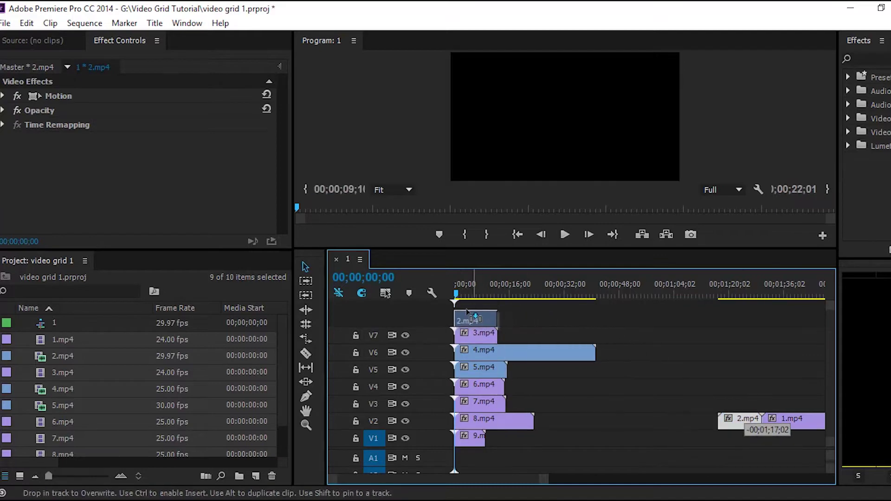
left_click_drag(789, 420, 482, 312)
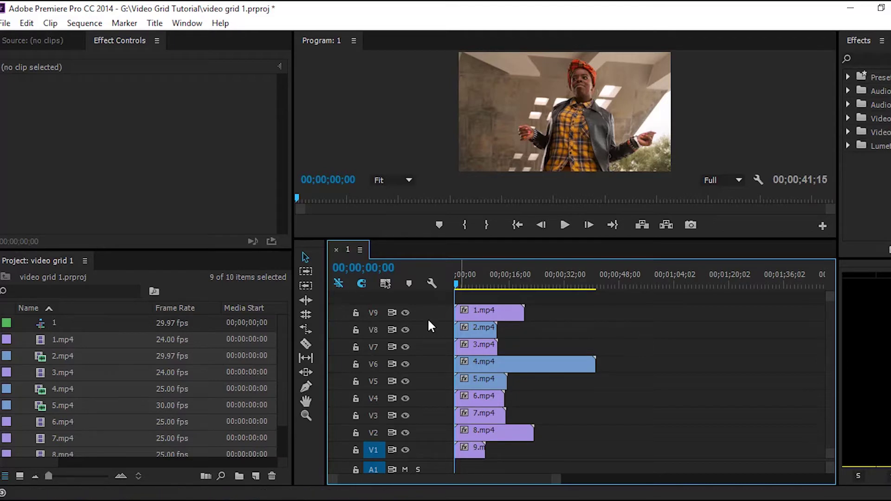
Razor-cut clips 8.mp4 through 1.mp4 where 9.mp4 ends
left_click(306, 344)
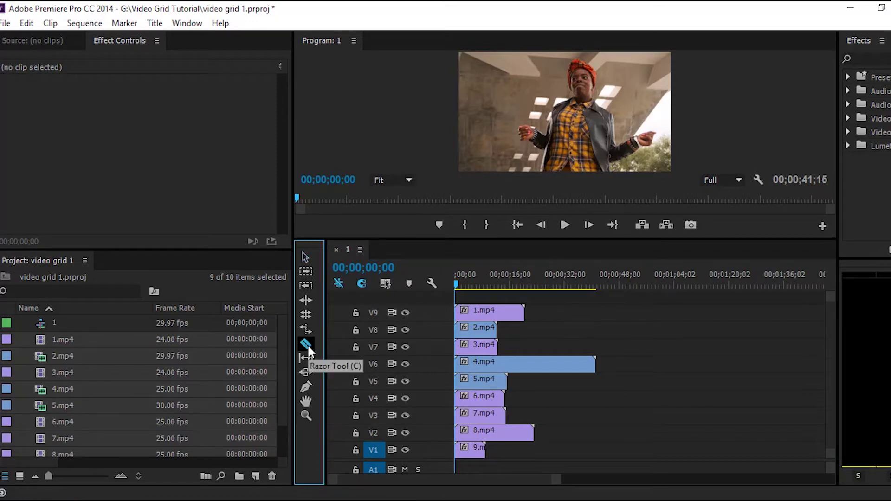
left_click(486, 434)
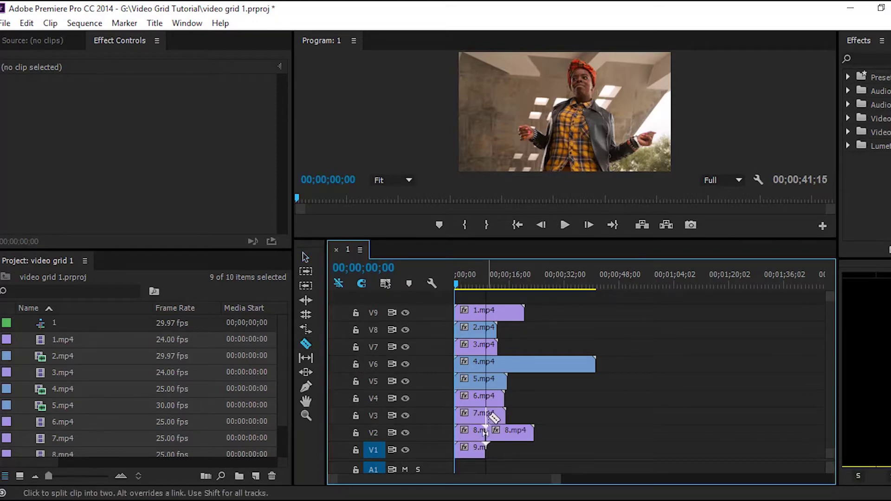
left_click(486, 414)
left_click(486, 397)
left_click(486, 381)
left_click(486, 363)
left_click(486, 346)
left_click(486, 328)
left_click(485, 312)
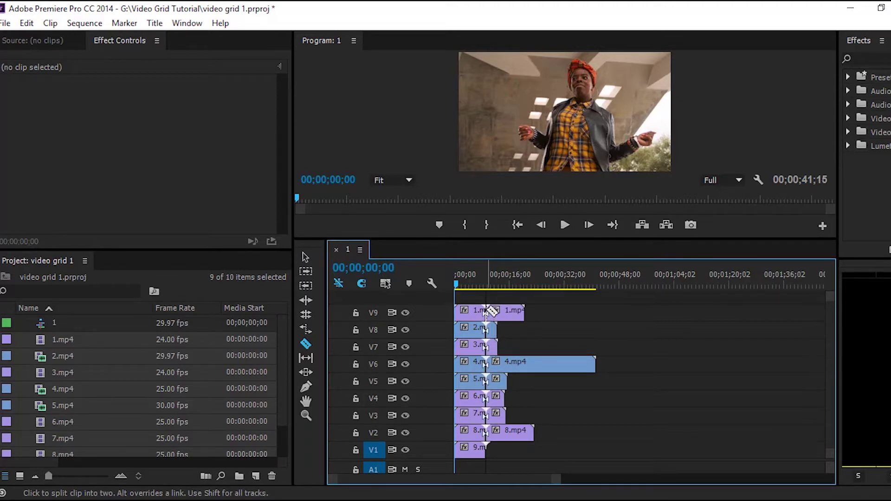
Delete the trailing clip pieces on V2–V9, then select all nine trimmed clips
left_click(306, 256)
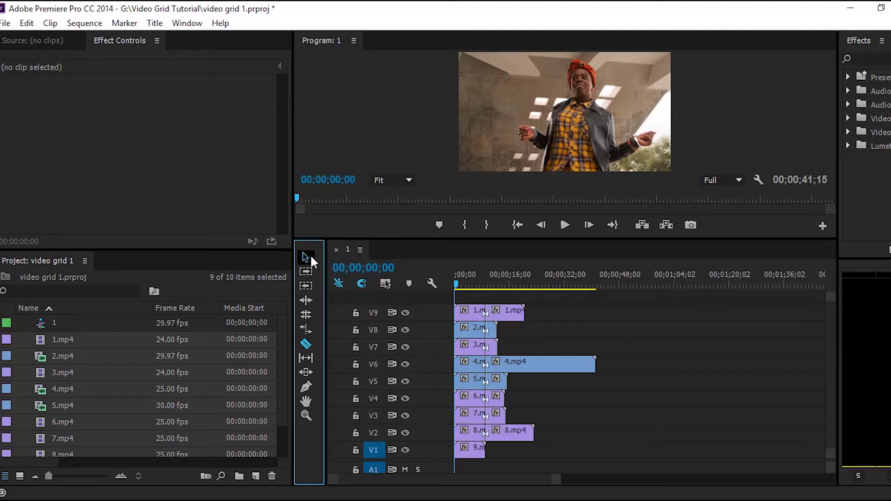
left_click(530, 308)
left_click_drag(546, 306, 498, 449)
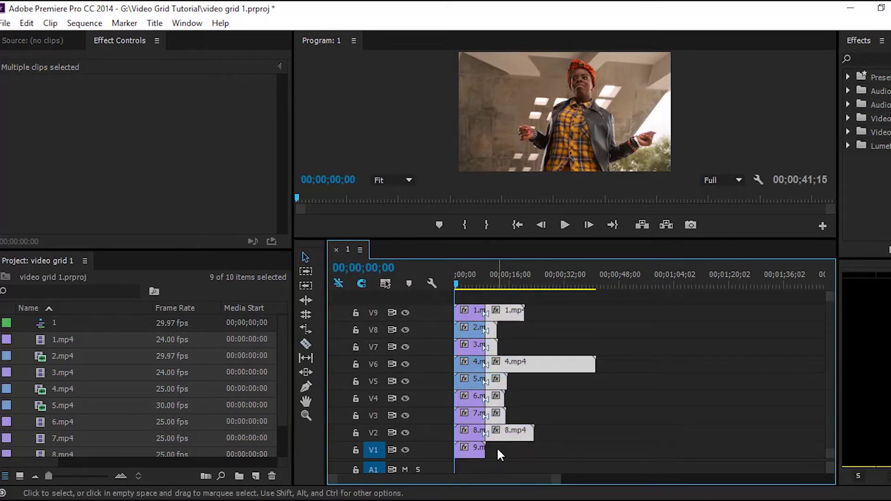
key("Delete")
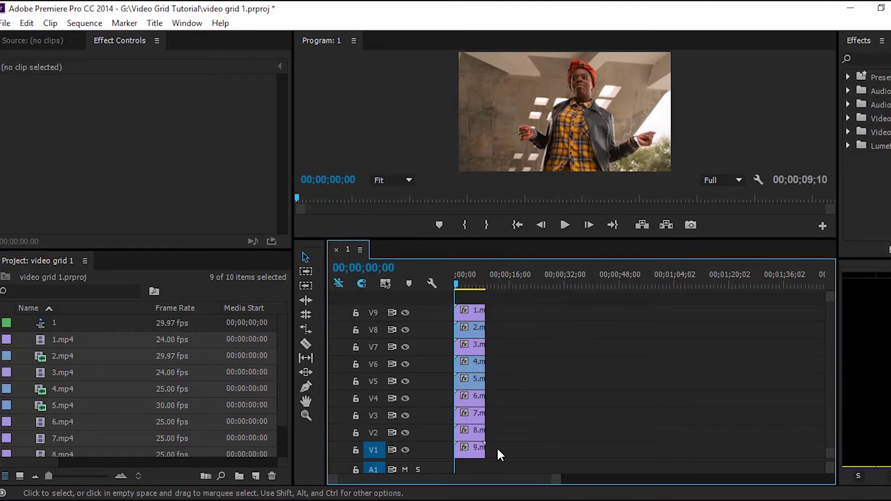
left_click_drag(554, 480, 494, 487)
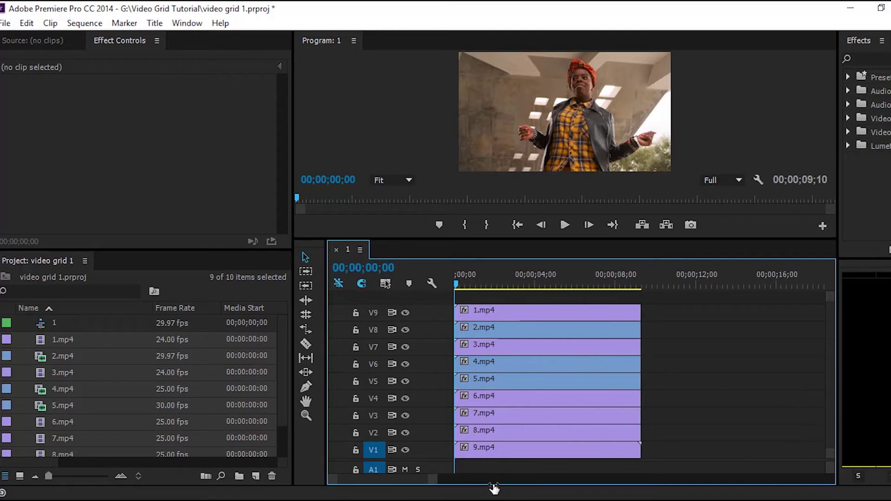
left_click_drag(653, 307, 502, 455)
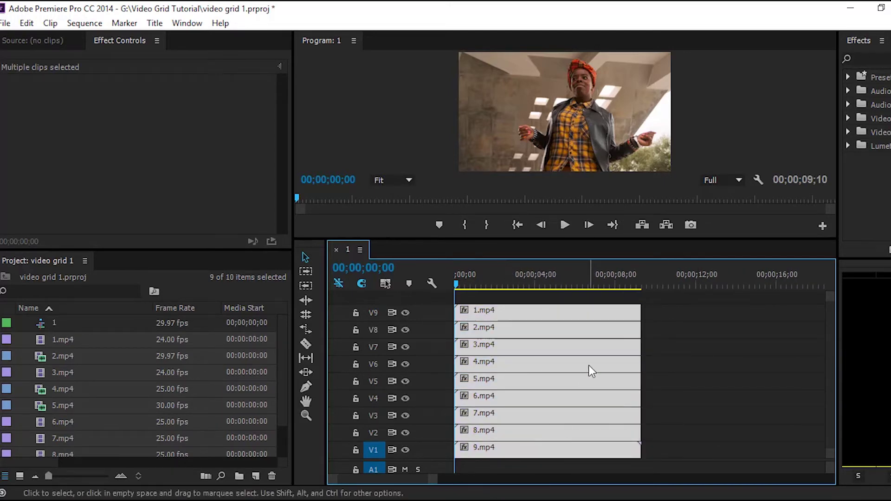
Apply Scale to Frame Size to all nine selected clips
right_click(556, 314)
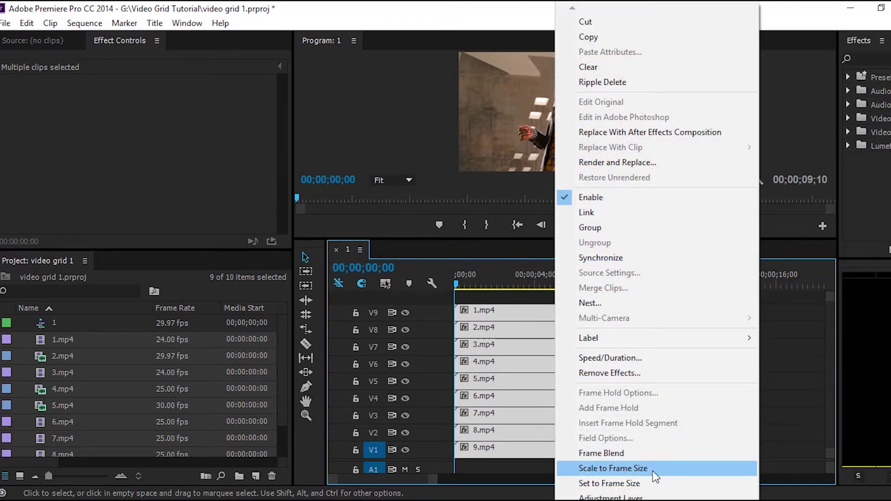
left_click(667, 475)
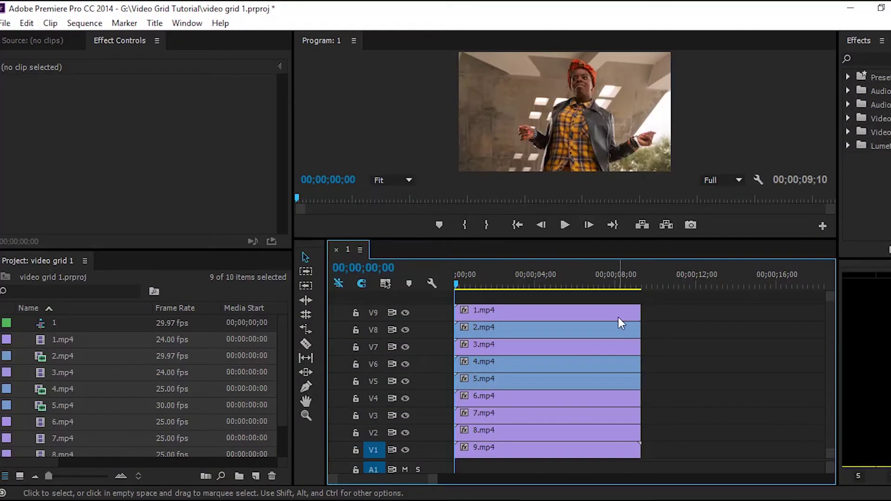
left_click(619, 317)
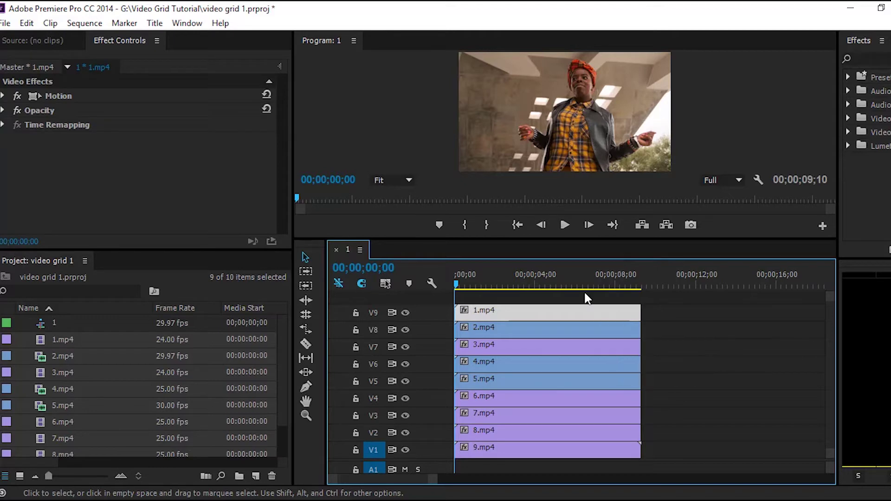
left_click(3, 96)
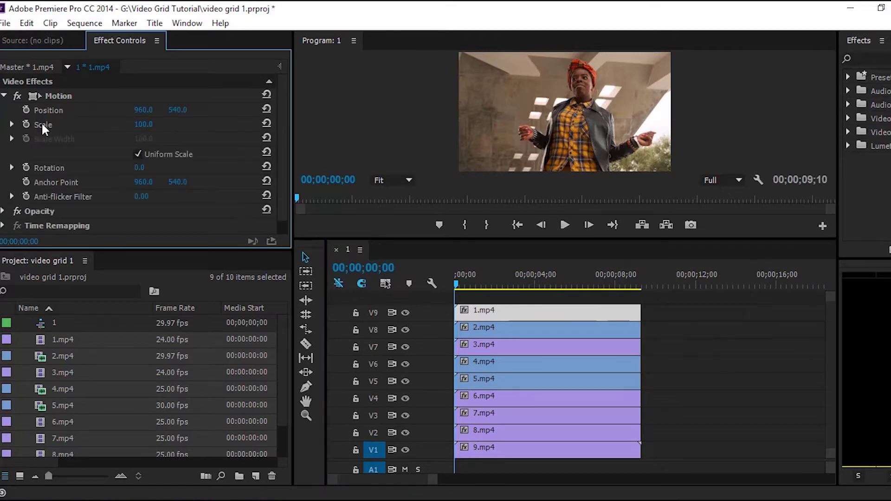
left_click(148, 125)
type("33.3")
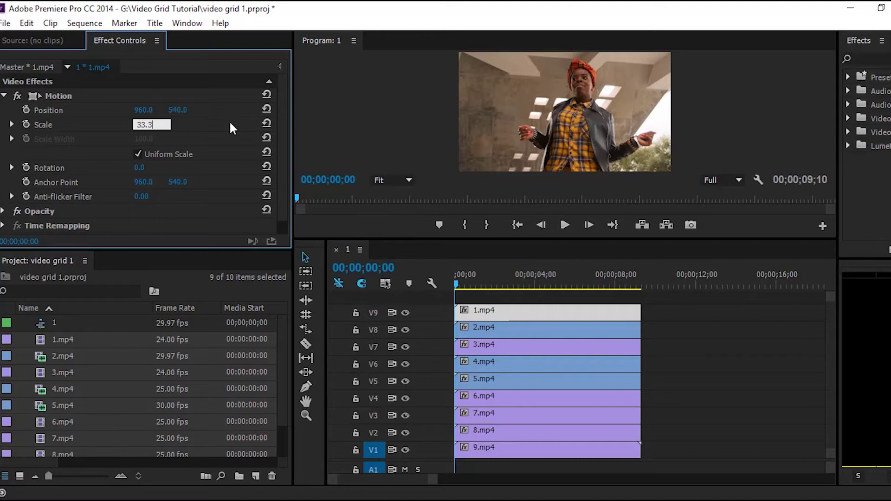
key("Return")
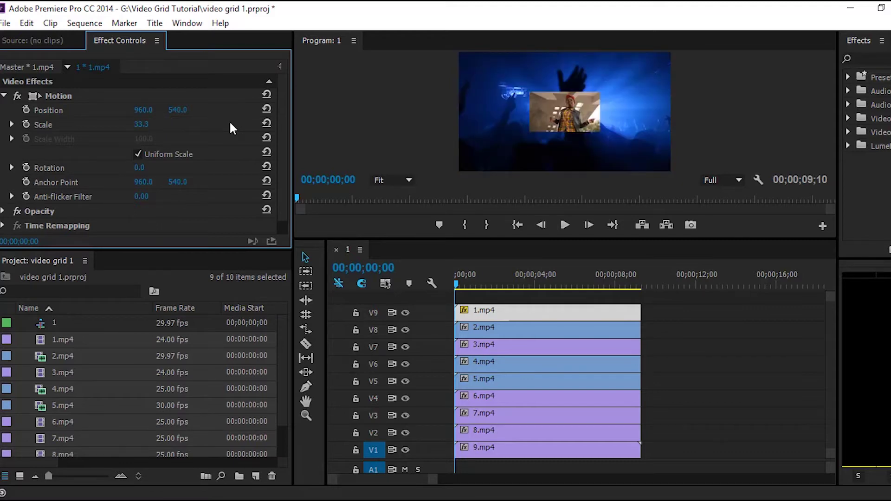
left_click(63, 98)
right_click(70, 97)
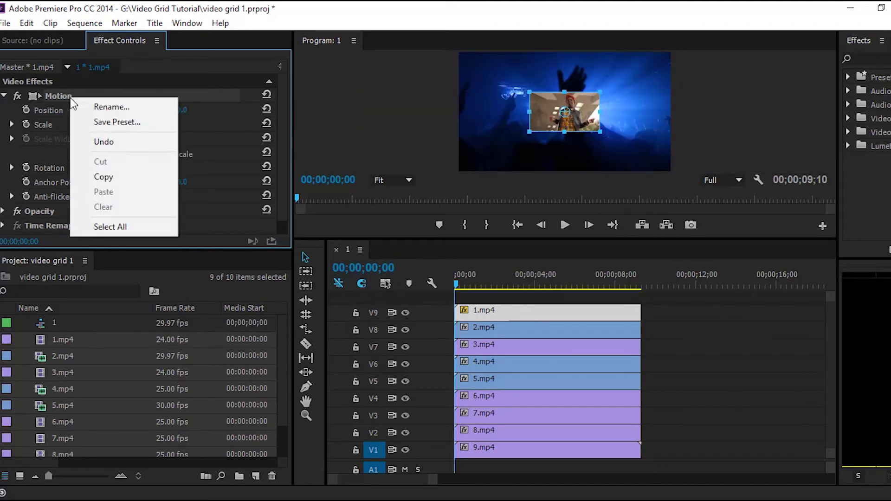
left_click(110, 176)
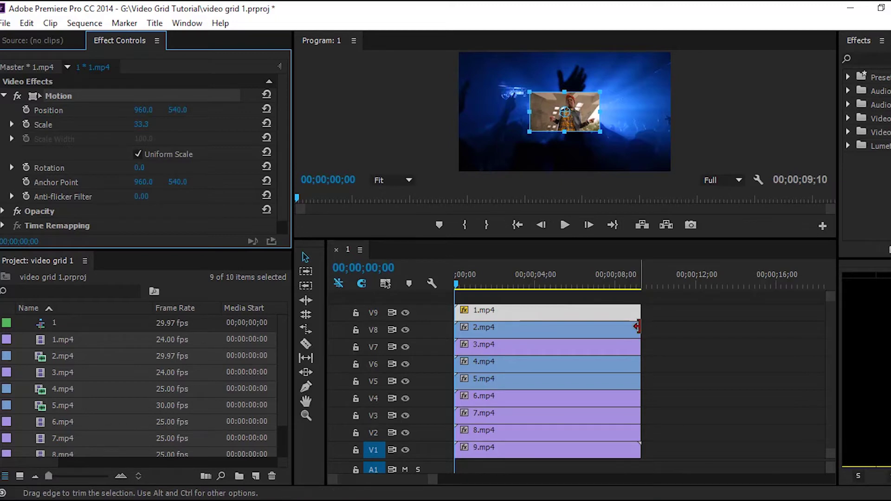
left_click_drag(660, 332, 511, 453)
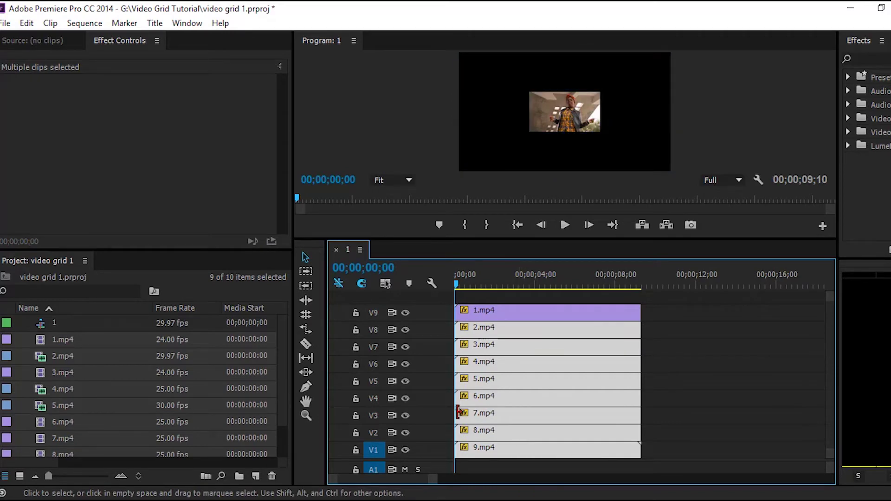
left_click(405, 312)
left_click(406, 330)
left_click(405, 347)
left_click(405, 346)
left_click(405, 330)
left_click(404, 312)
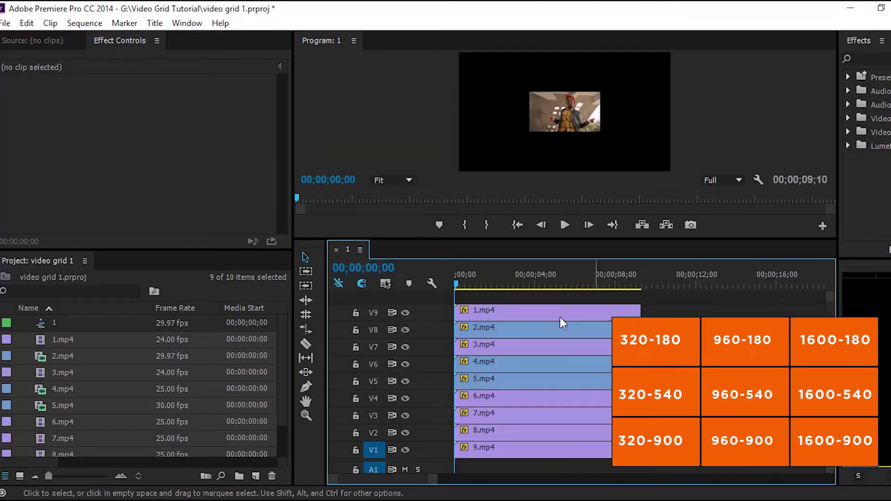
Set 1.mp4's position to 320, 180 for the top-left cell
left_click(560, 316)
left_click(144, 110)
type("320")
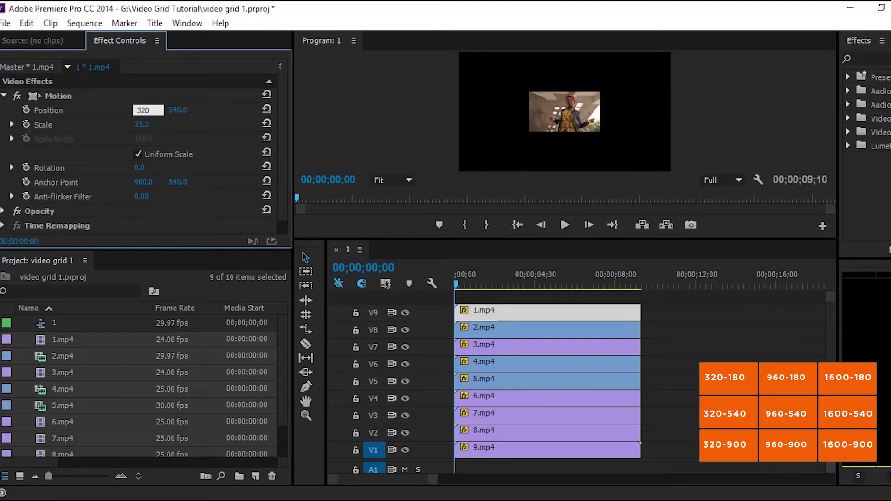
key("Return")
key("Tab")
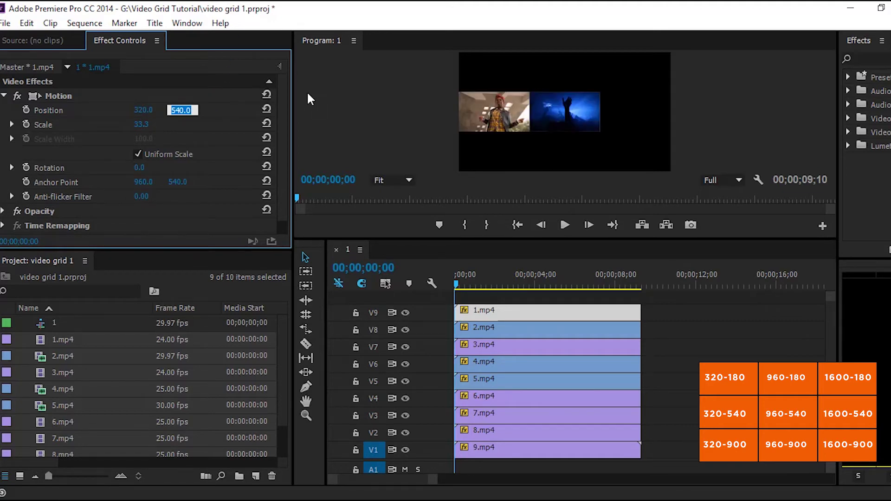
type("180")
key("Return")
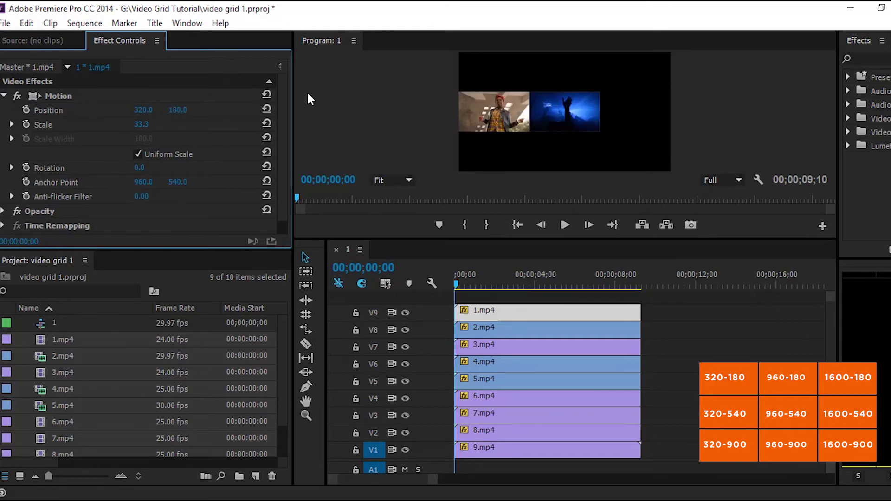
Set 2.mp4's position to 960, 180 for the top-middle cell
left_click(528, 330)
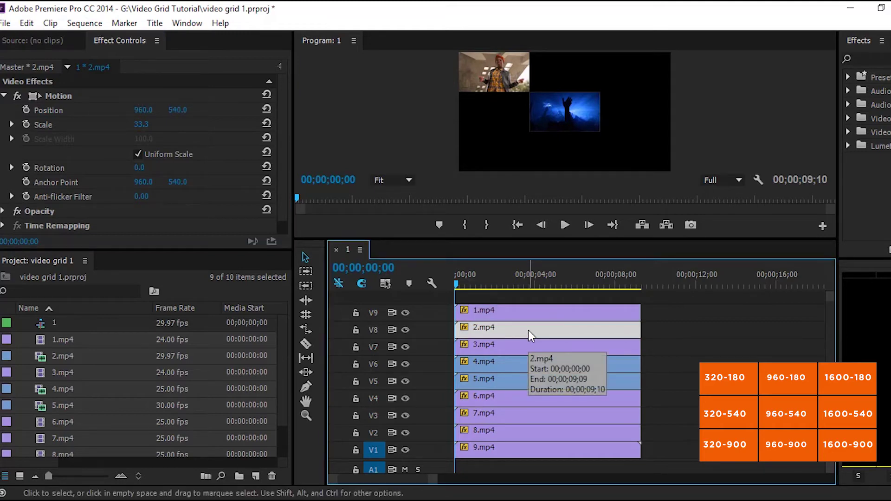
left_click(147, 110)
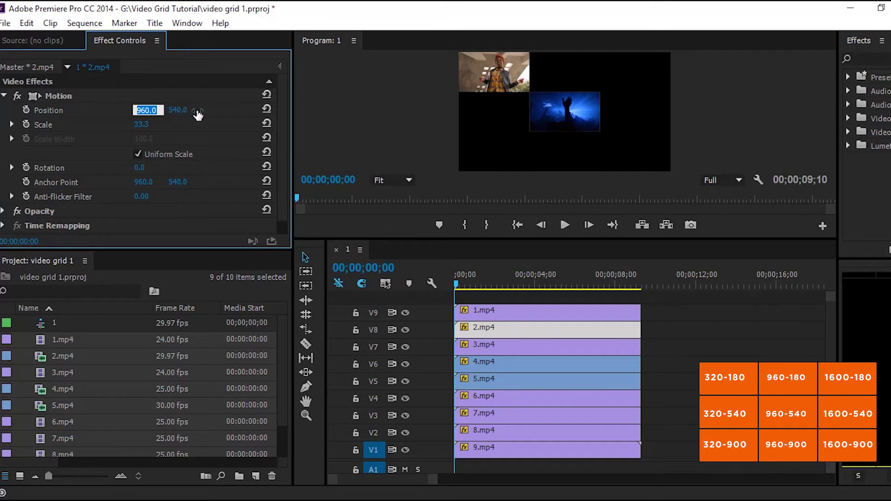
type("960")
key("Return")
left_click(178, 110)
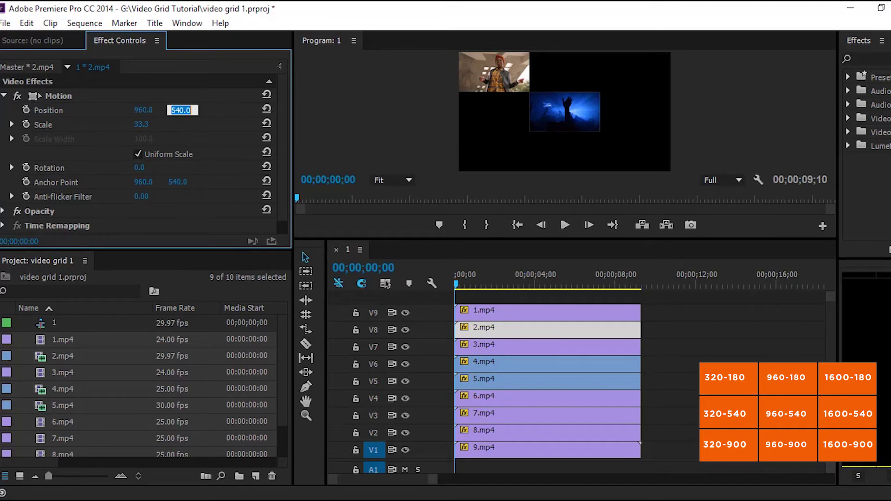
type("180")
key("Return")
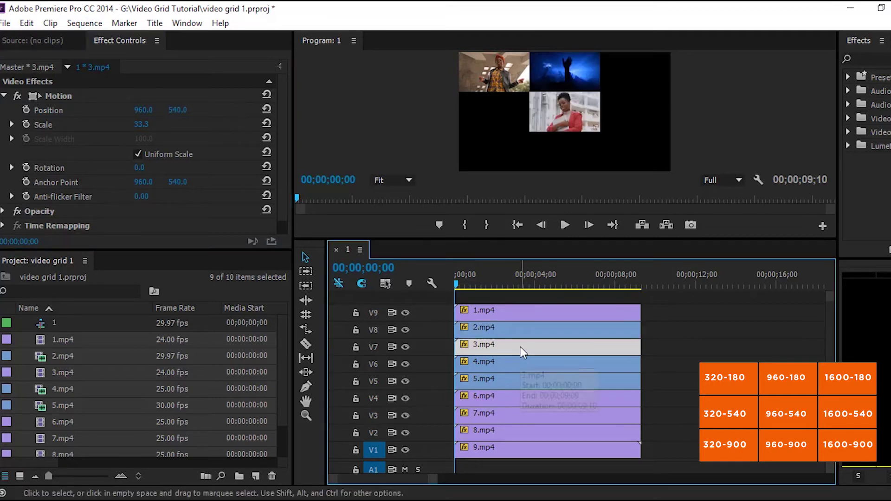
Set 3.mp4's position to 1600, 180 for the top-right cell
left_click(146, 110)
type("1600")
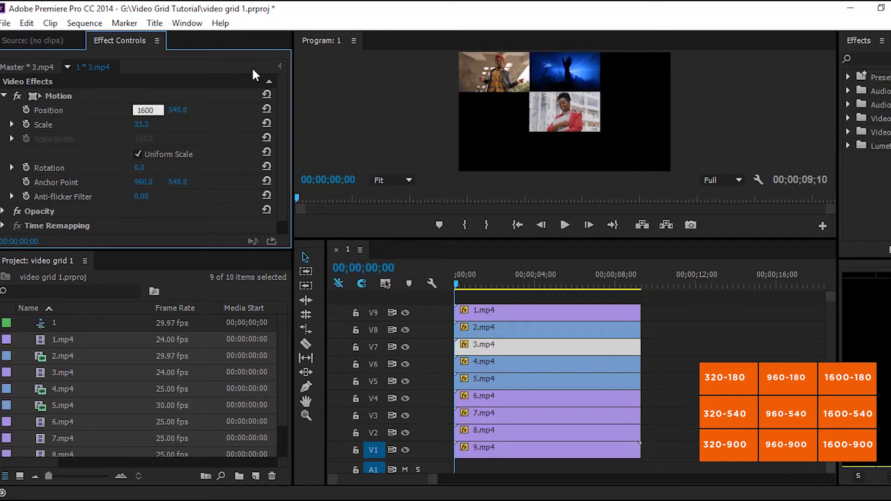
key("Return")
left_click(178, 110)
type("180")
key("Return")
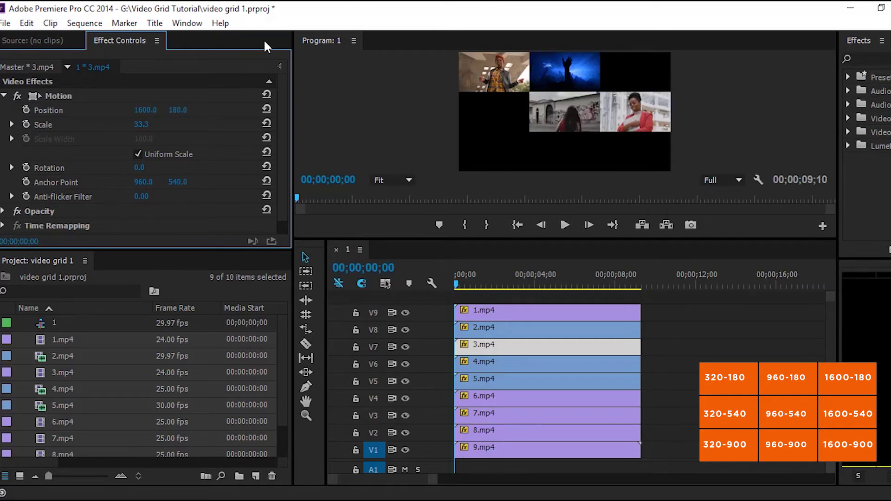
Set 4.mp4's horizontal position to 320 for the middle-left cell
left_click(503, 365)
left_click(144, 110)
type("320")
key("Return")
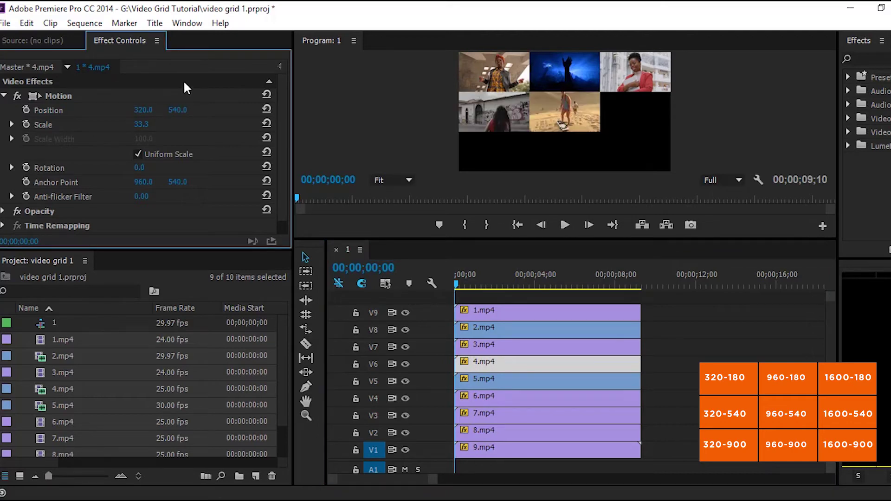
Set 5.mp4's position to 960, 540 for the center cell
left_click(503, 381)
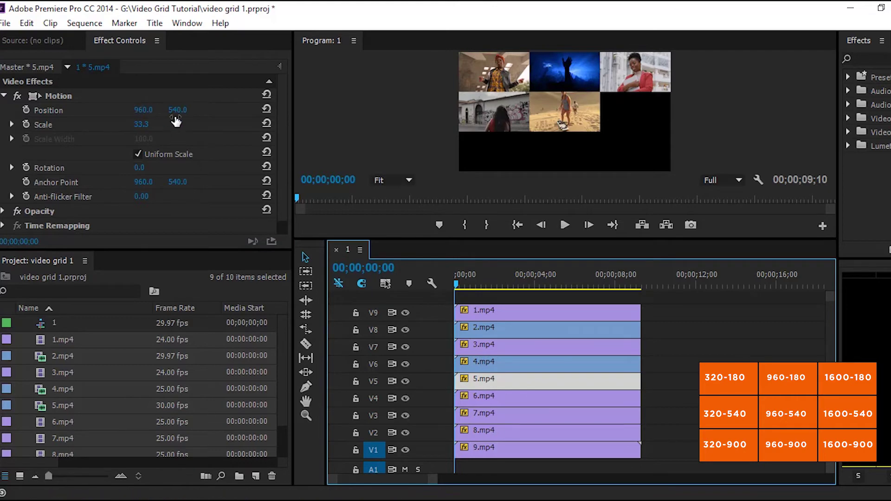
left_click(145, 110)
type("960")
key("Return")
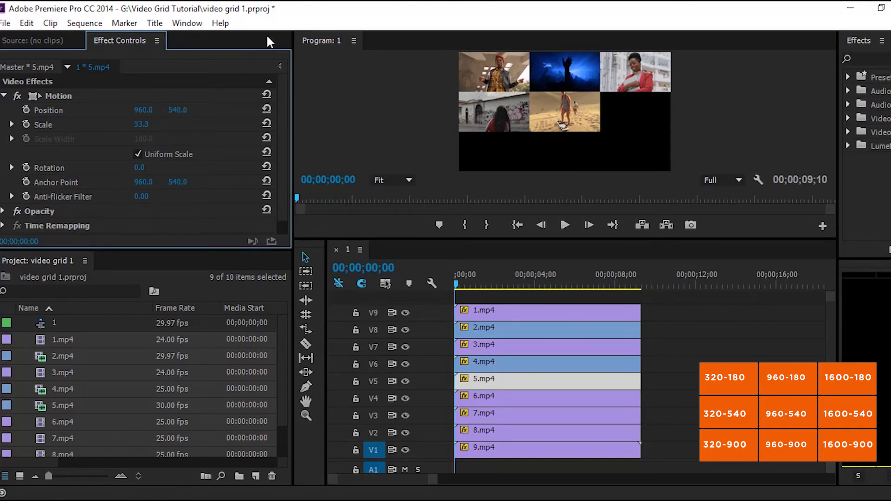
left_click(189, 106)
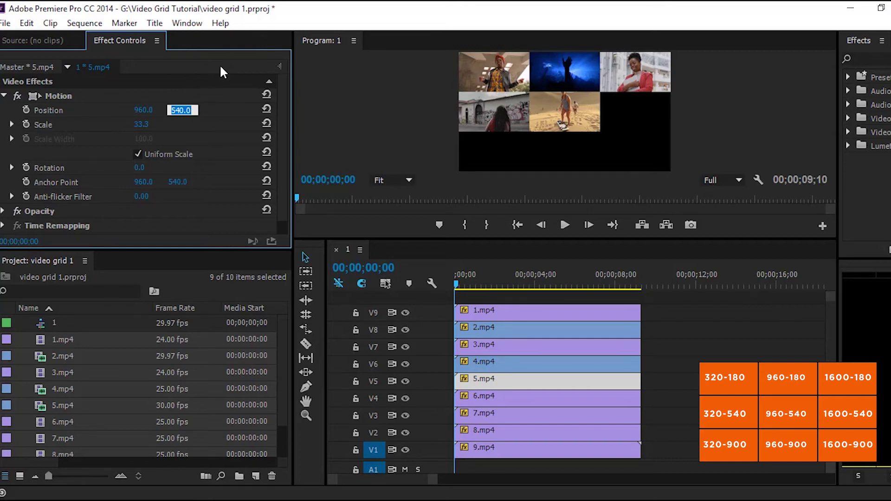
key("Return")
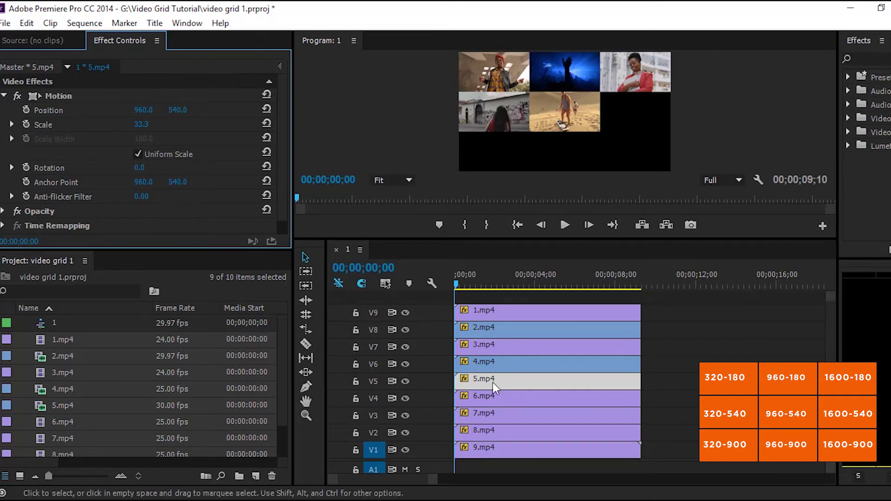
Set 6.mp4's position to 1600, 540 for the middle-right cell
left_click(498, 397)
left_click(142, 111)
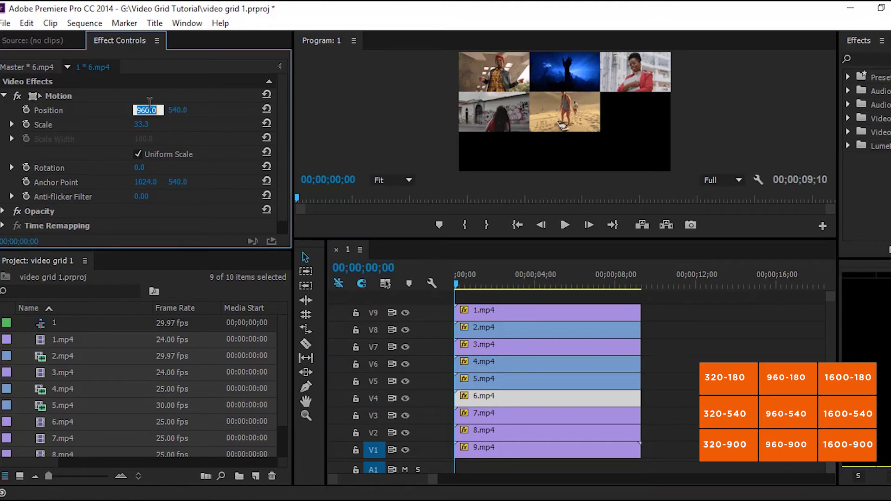
type("1600")
key("Return")
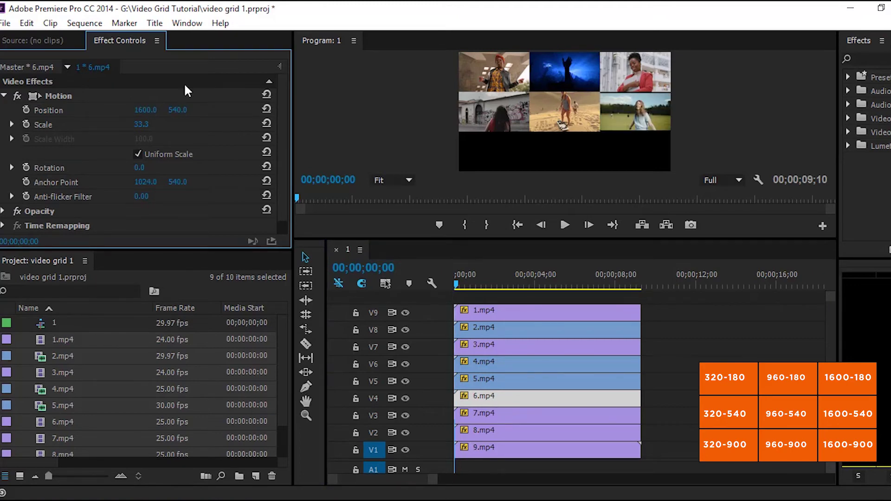
left_click(186, 110)
key("Return")
Set 7.mp4's position to 320, 900 for the bottom-left cell
left_click(534, 413)
left_click(146, 110)
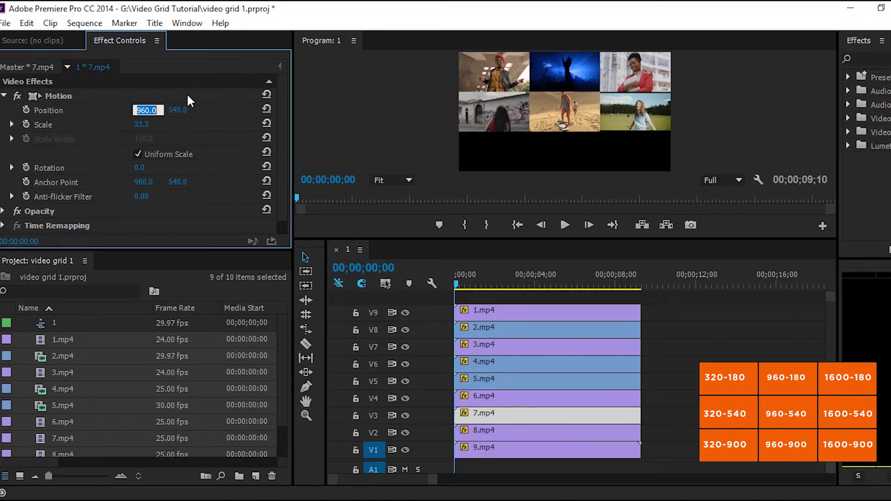
type("320")
key("Return")
left_click(180, 109)
type("900")
key("Return")
Set 8.mp4's position to 960, 900 for the bottom-middle cell
left_click(484, 431)
left_click(145, 110)
key("Return")
left_click(181, 110)
type("900")
key("Return")
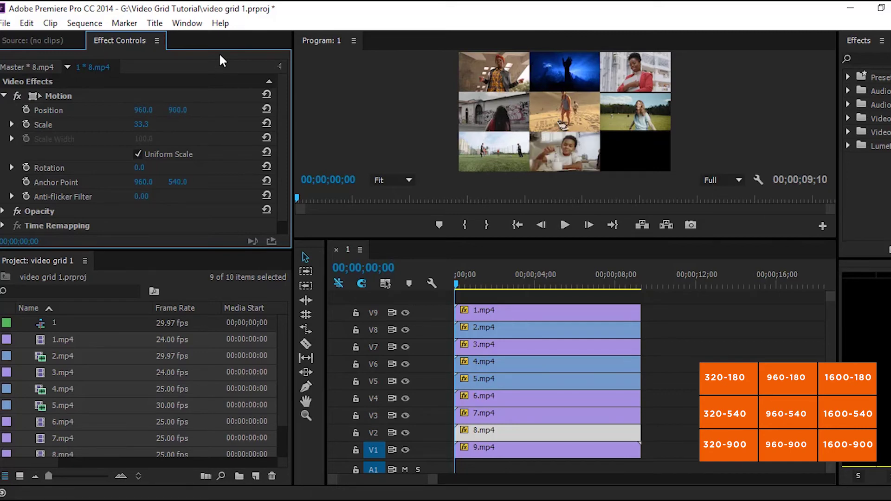
Set 9.mp4's position to 1600, 900 for the bottom-right cell
left_click(507, 453)
left_click(144, 110)
type("1600")
key("Return")
key("Tab")
type("900")
key("Return")
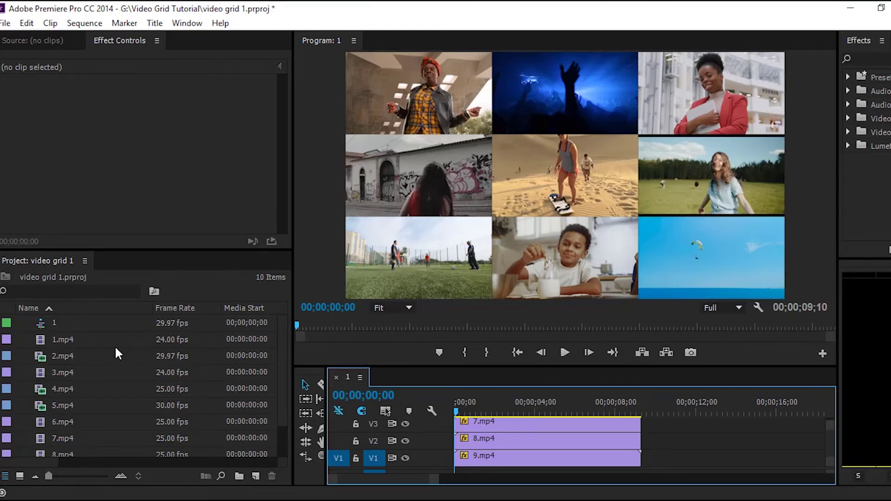
Drag 3x3d.png from the 3x3grid folder into Premiere's Project panel
left_click_drag(115, 345, 96, 370)
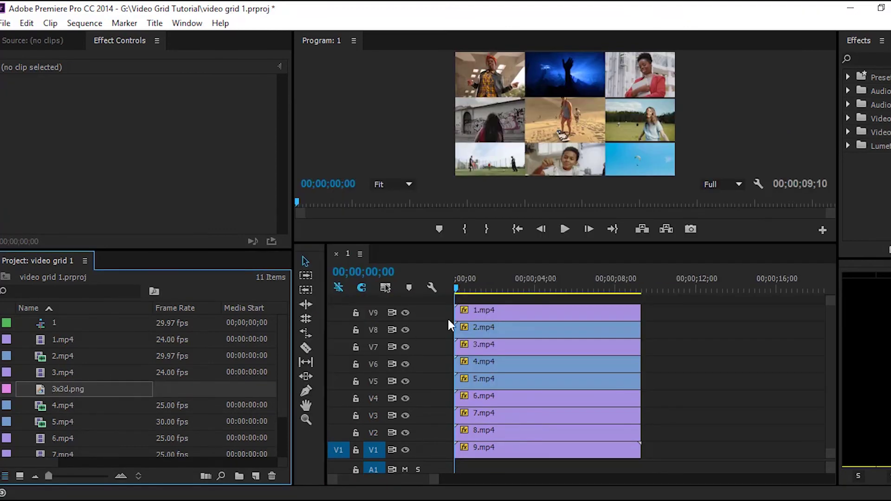
Place 3x3d.png on V10, extend it to the clips' full length, and scale it to 50
left_click_drag(448, 317, 464, 263)
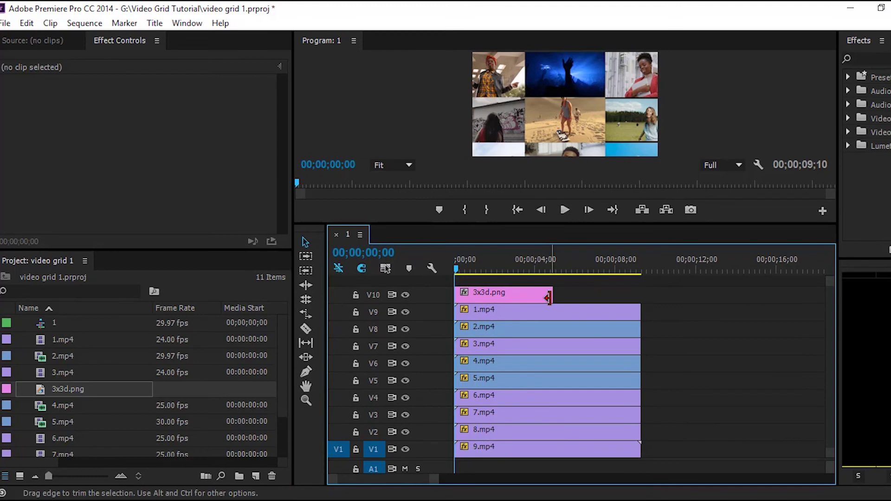
left_click_drag(549, 298, 653, 299)
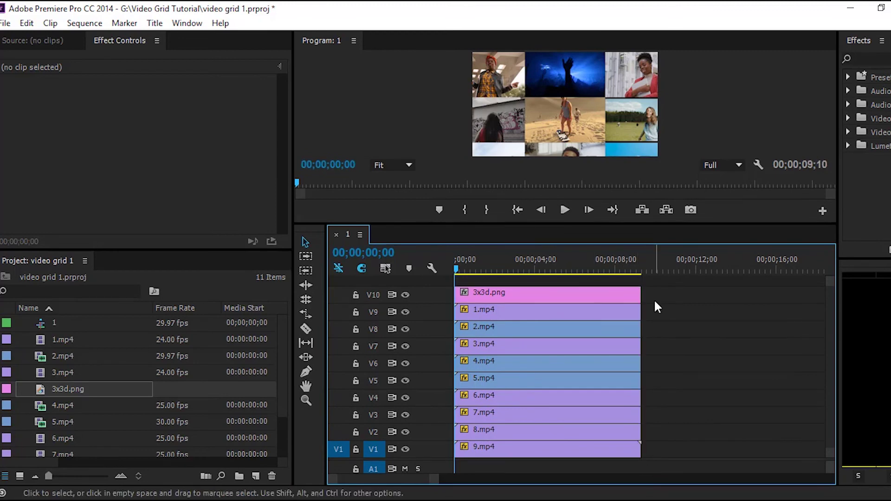
left_click(527, 295)
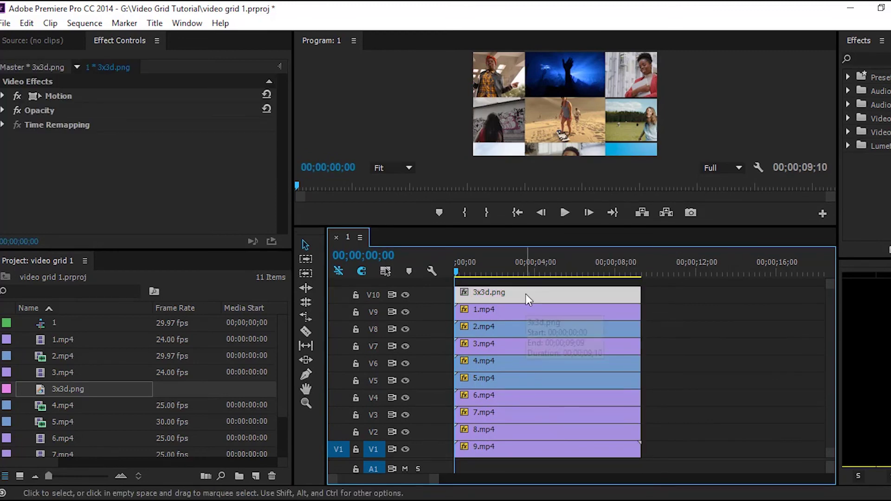
left_click(4, 96)
left_click(144, 125)
type("50")
key("Return")
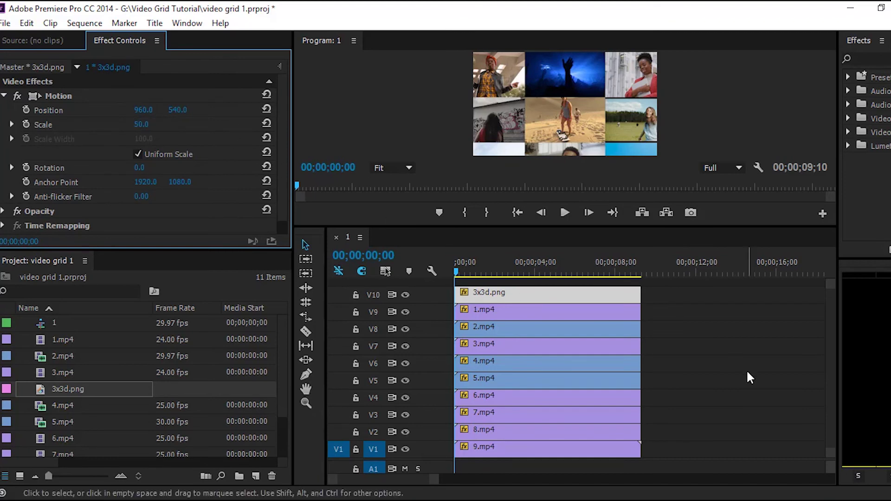